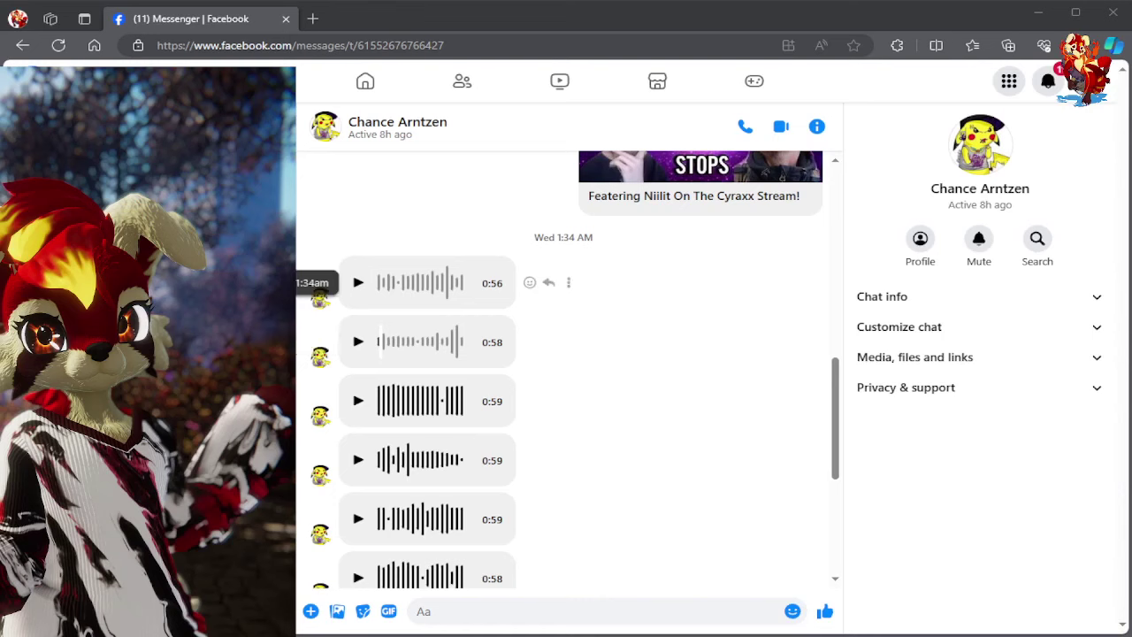
pyautogui.click(357, 283)
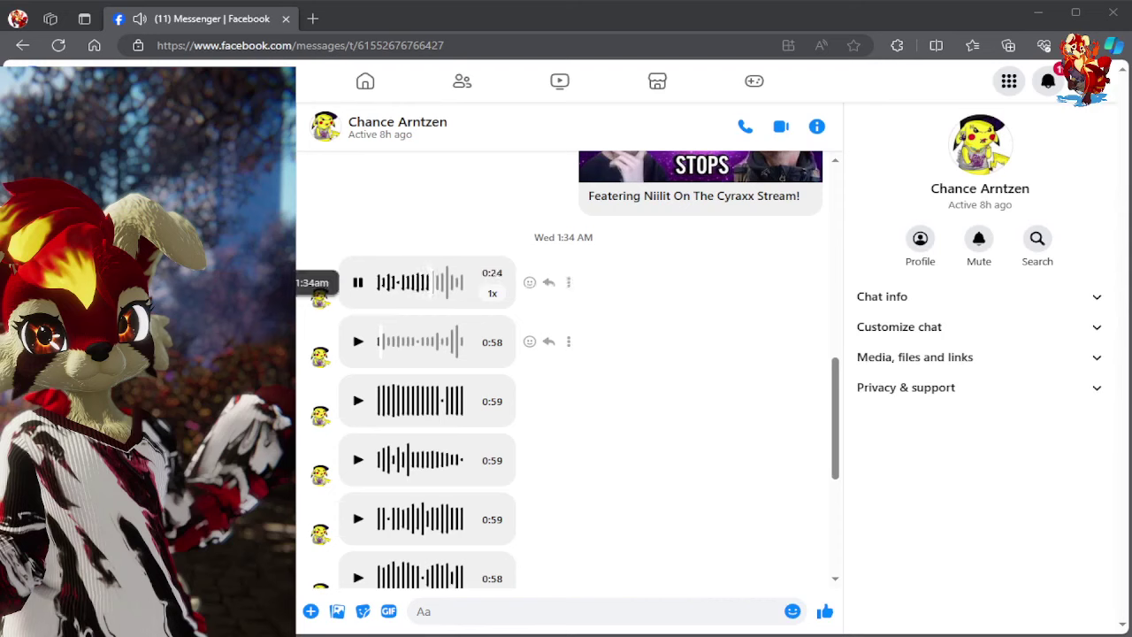
pyautogui.click(493, 293)
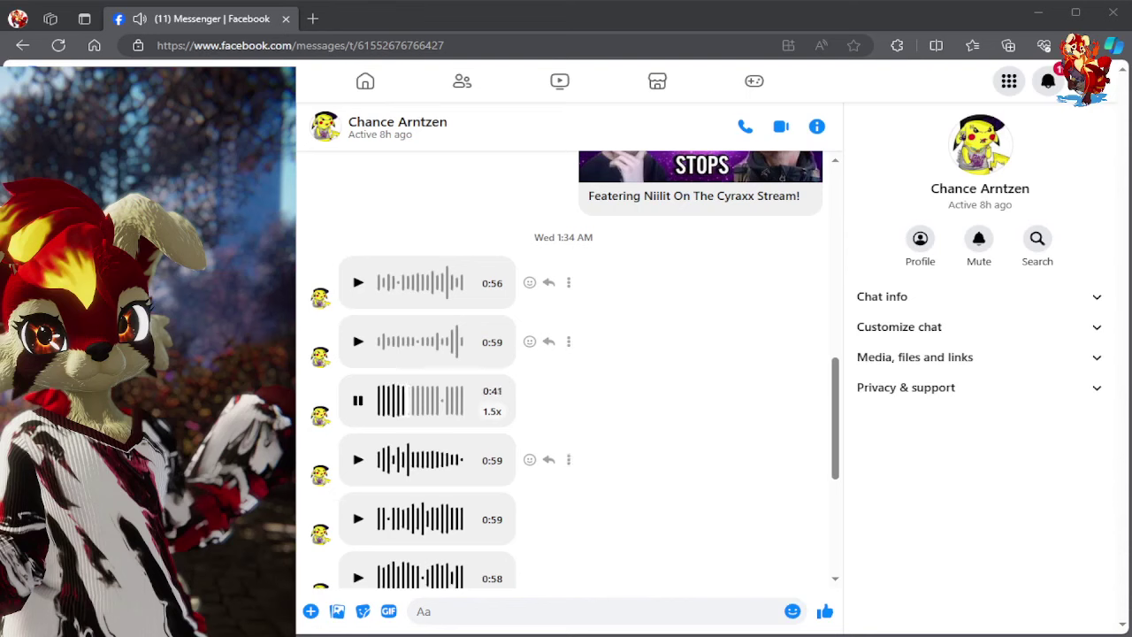
# Step: Pause and resume the third voice message, then stop the clip playing further down
pyautogui.click(357, 401)
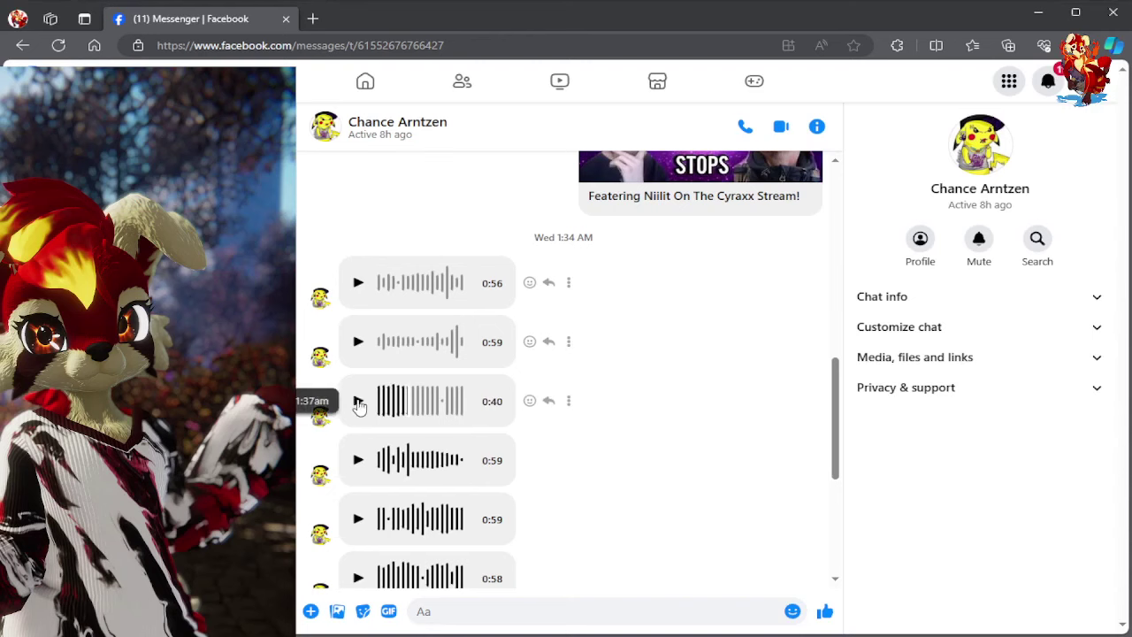
pyautogui.click(359, 403)
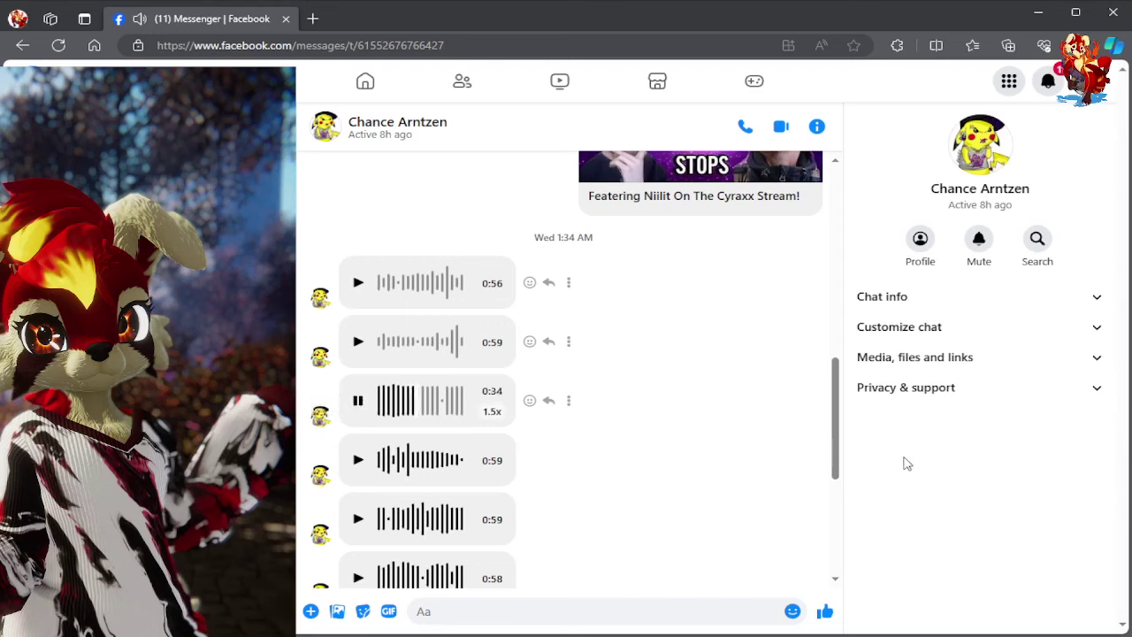
pyautogui.scroll(-1, 696, 453)
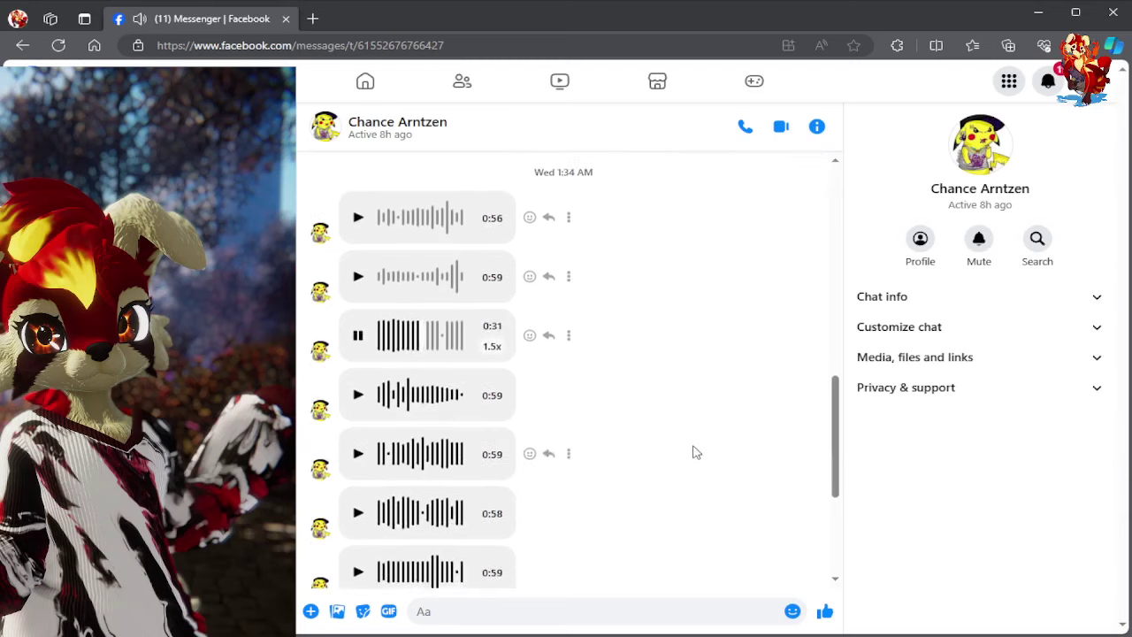
pyautogui.scroll(-2, 696, 452)
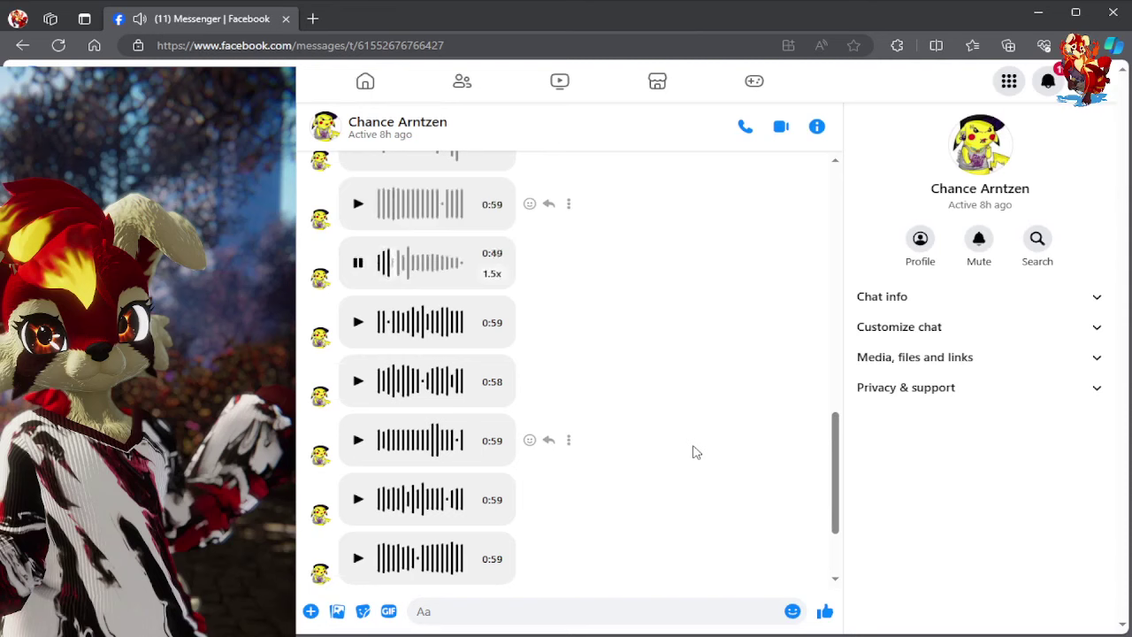
pyautogui.scroll(-1, 696, 452)
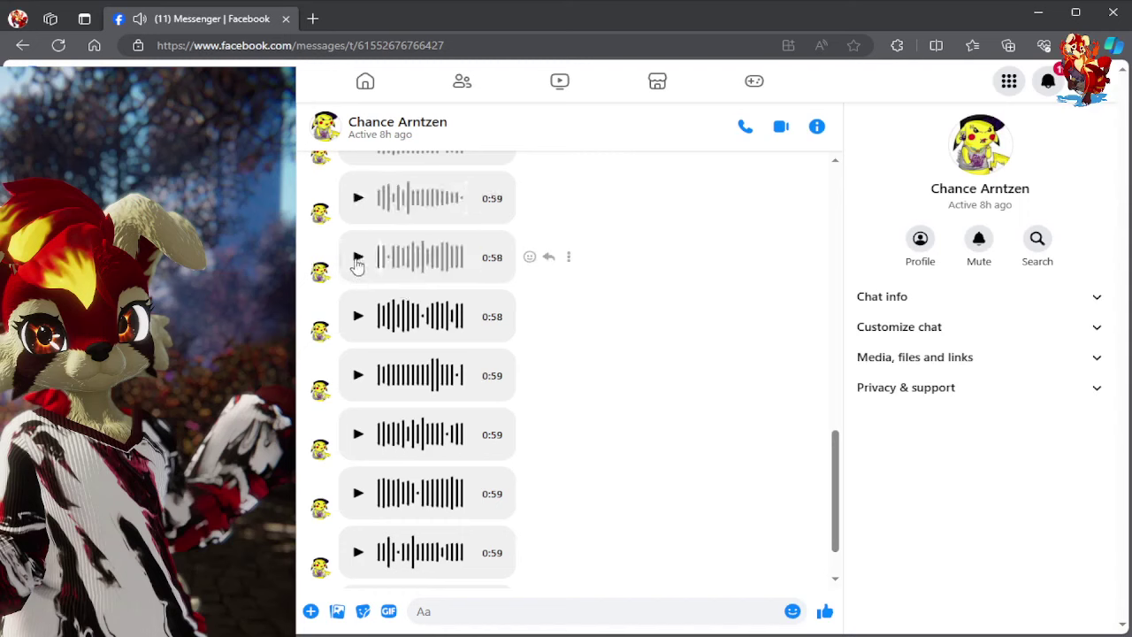
pyautogui.click(357, 257)
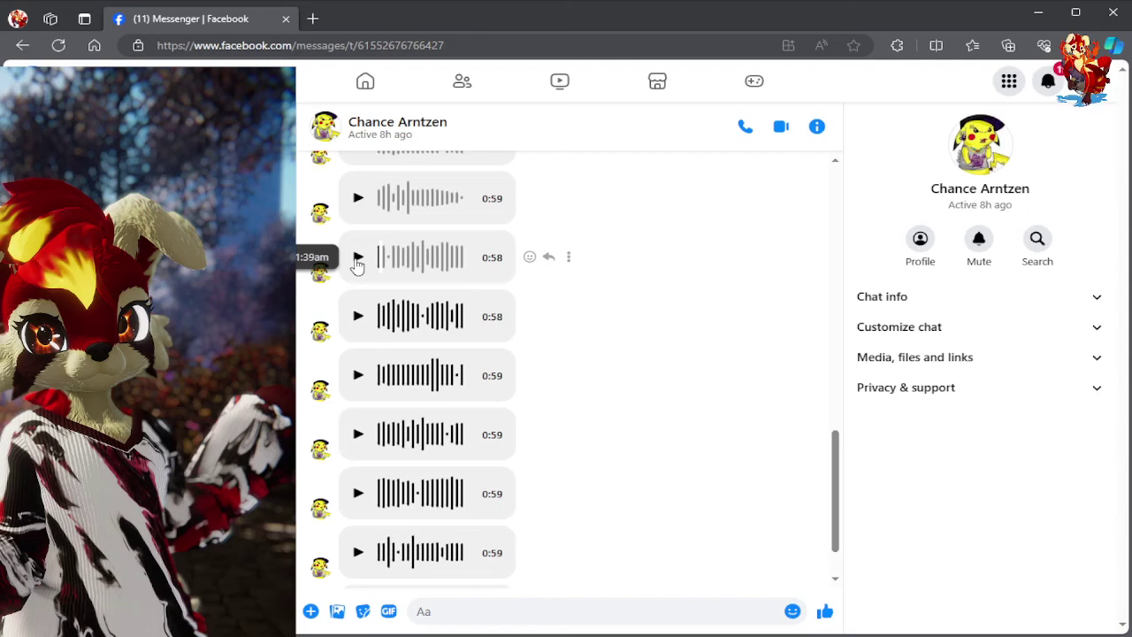
# Step: Play the next unheard voice message and let the following clips continue at 1.5x
pyautogui.click(357, 257)
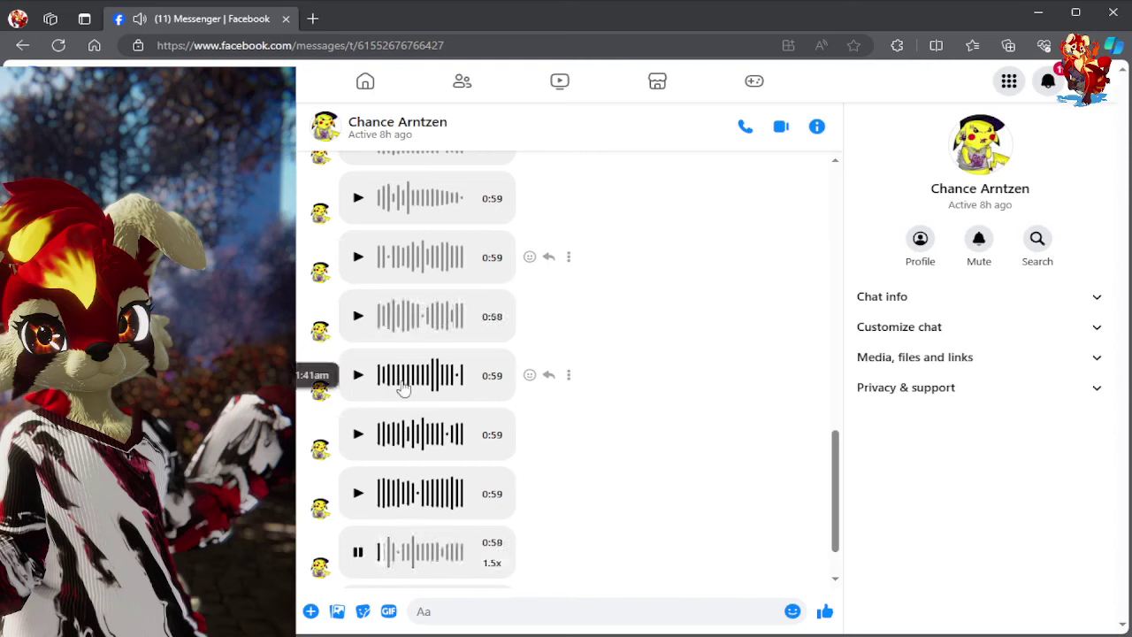
# Step: Pause the bottom voice message and play the earliest unheard 0:59 message instead
pyautogui.click(358, 552)
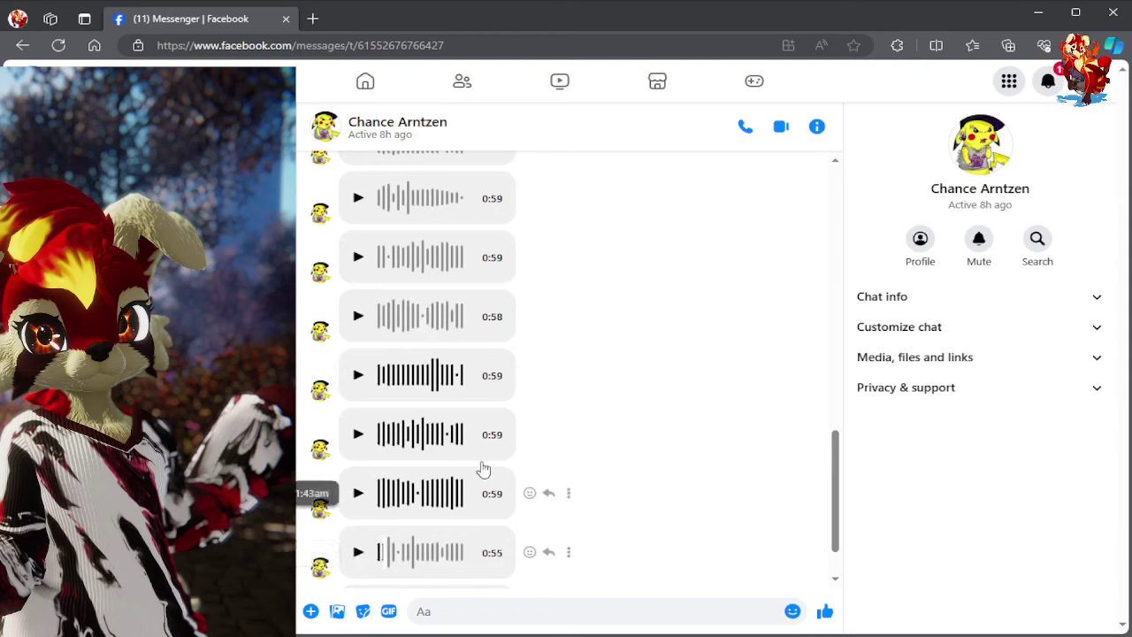
pyautogui.moveTo(427, 493)
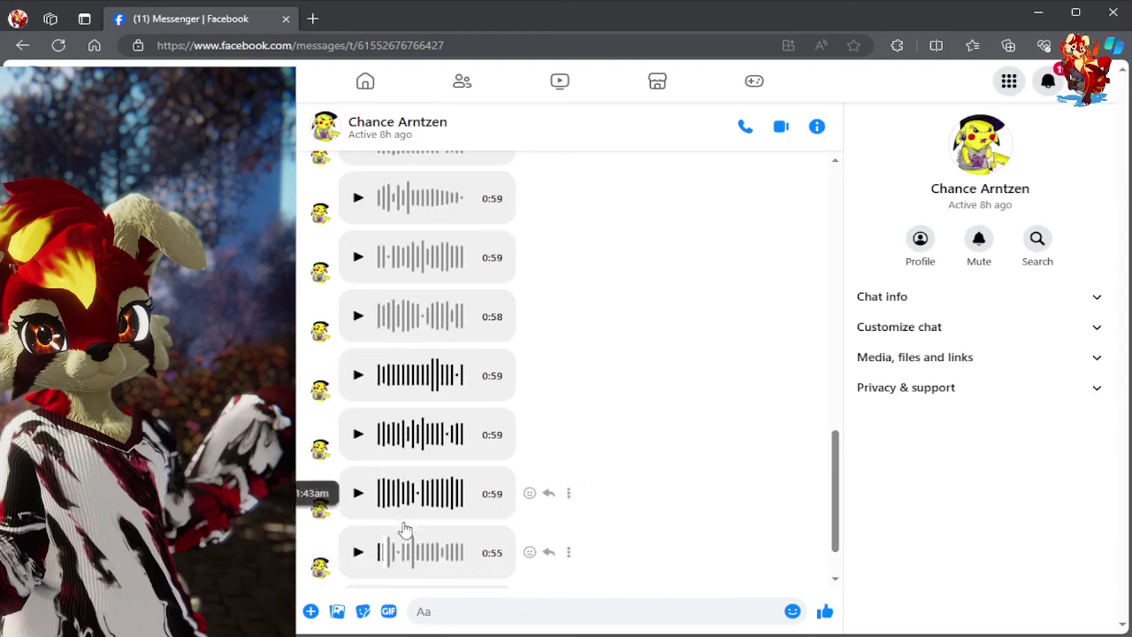
pyautogui.click(359, 375)
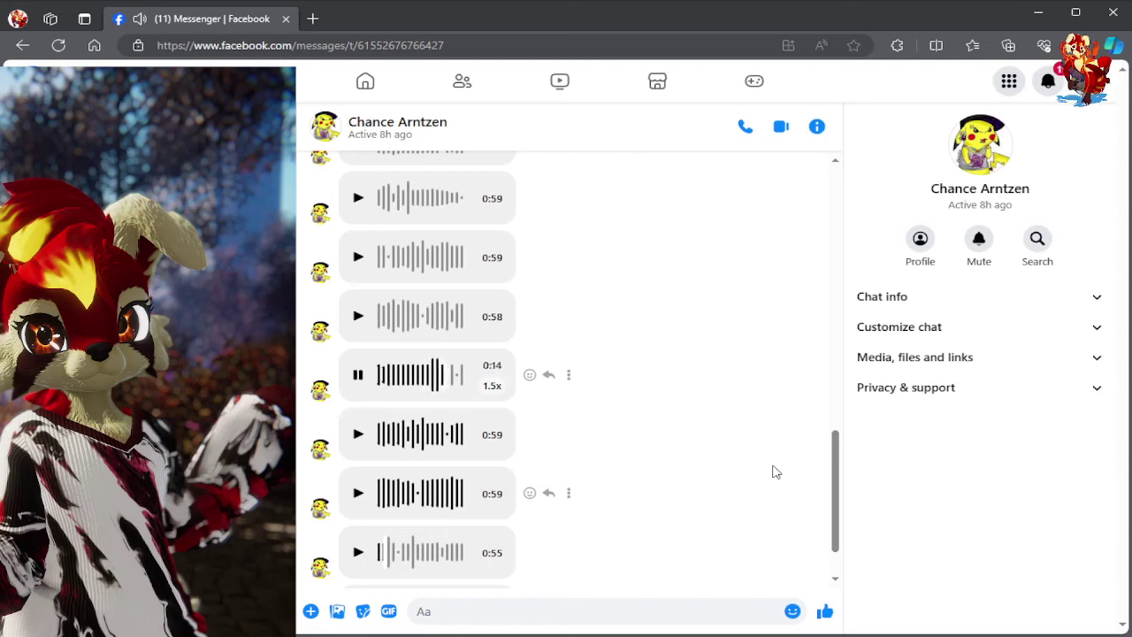
# Step: Pause the current voice message at 12 seconds, then resume it to the end
pyautogui.click(358, 375)
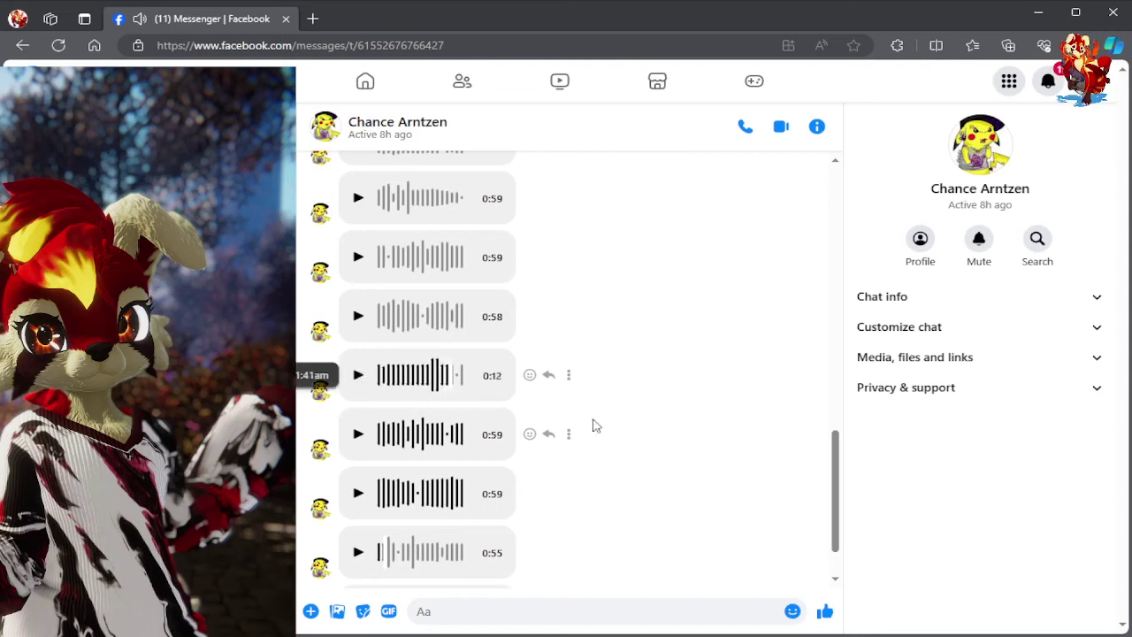
pyautogui.moveTo(427, 435)
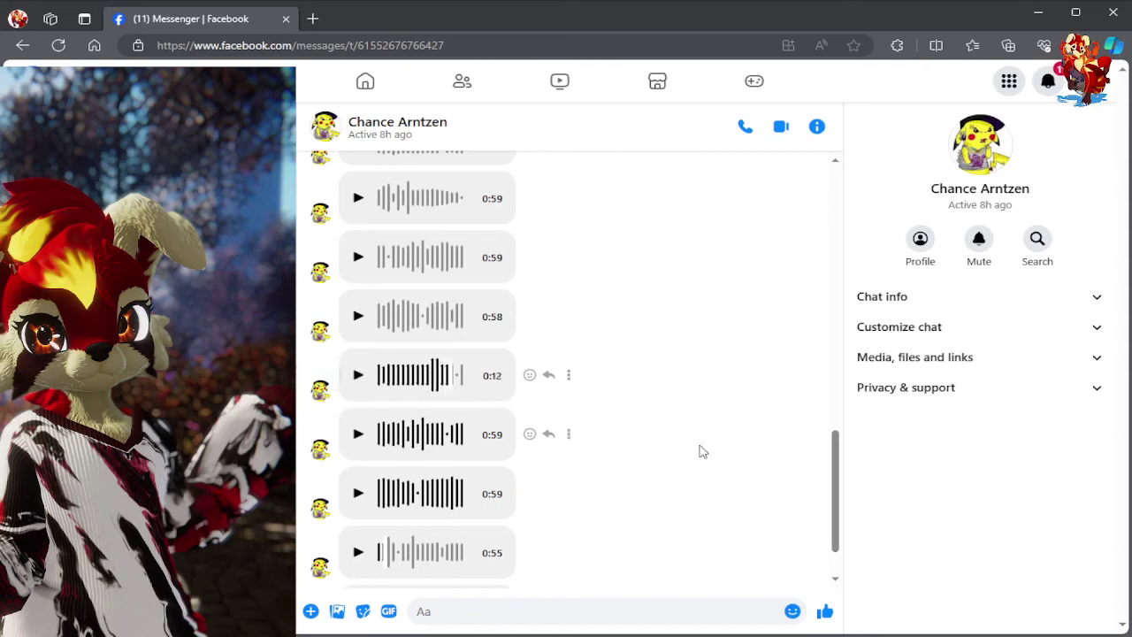
pyautogui.click(359, 375)
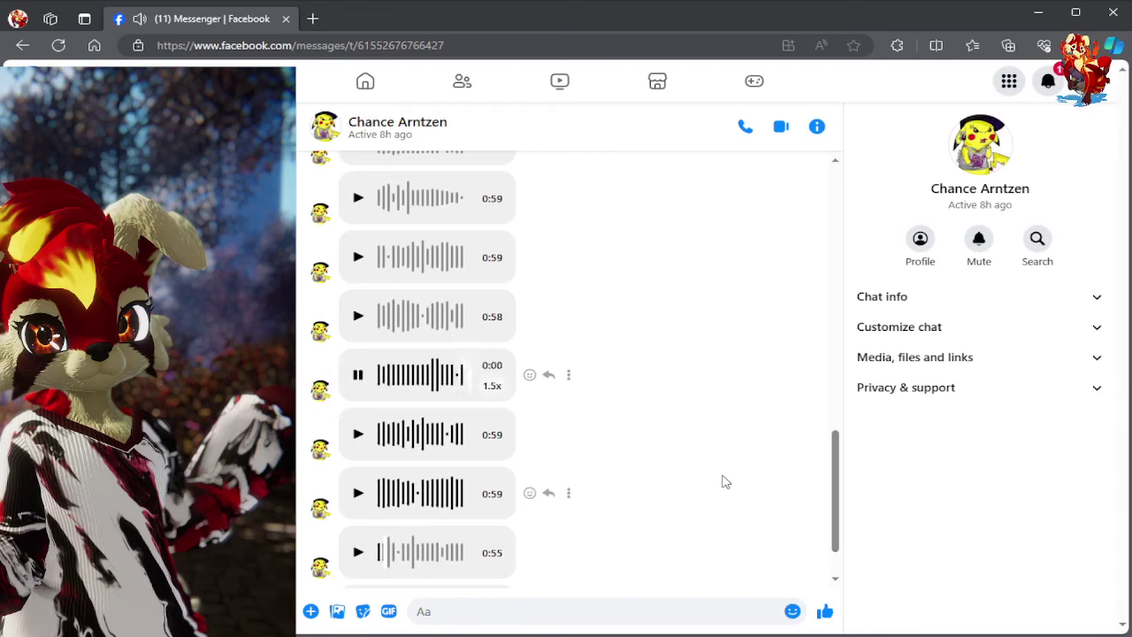
pyautogui.scroll(-1, 725, 482)
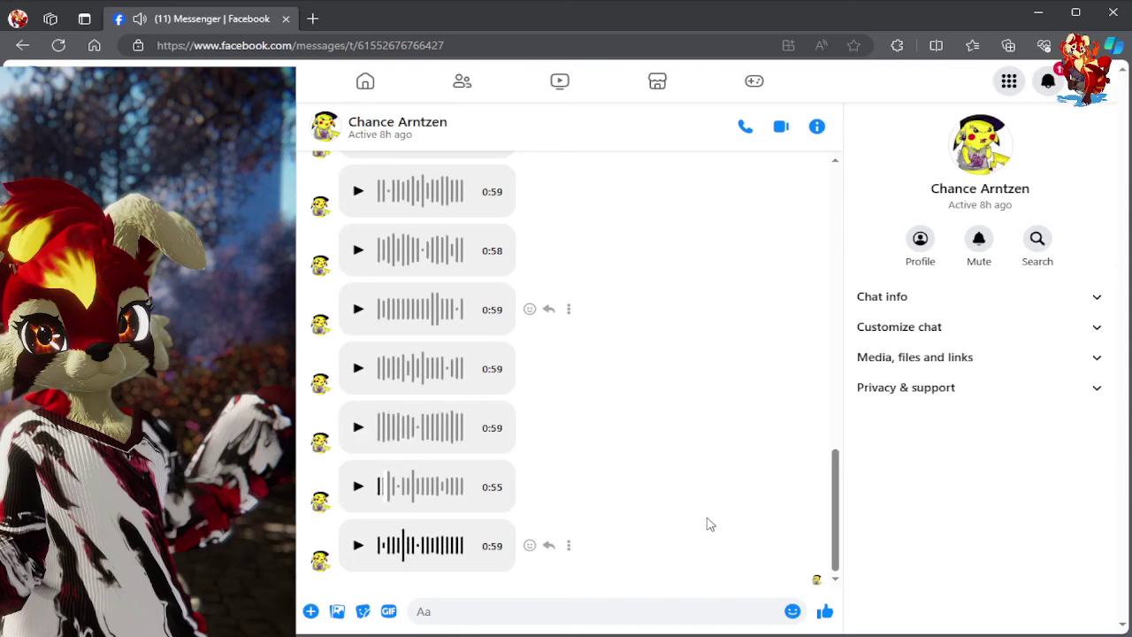
# Step: Play the second-to-last 0:55 voice message so the final 0:59 message follows
pyautogui.click(357, 486)
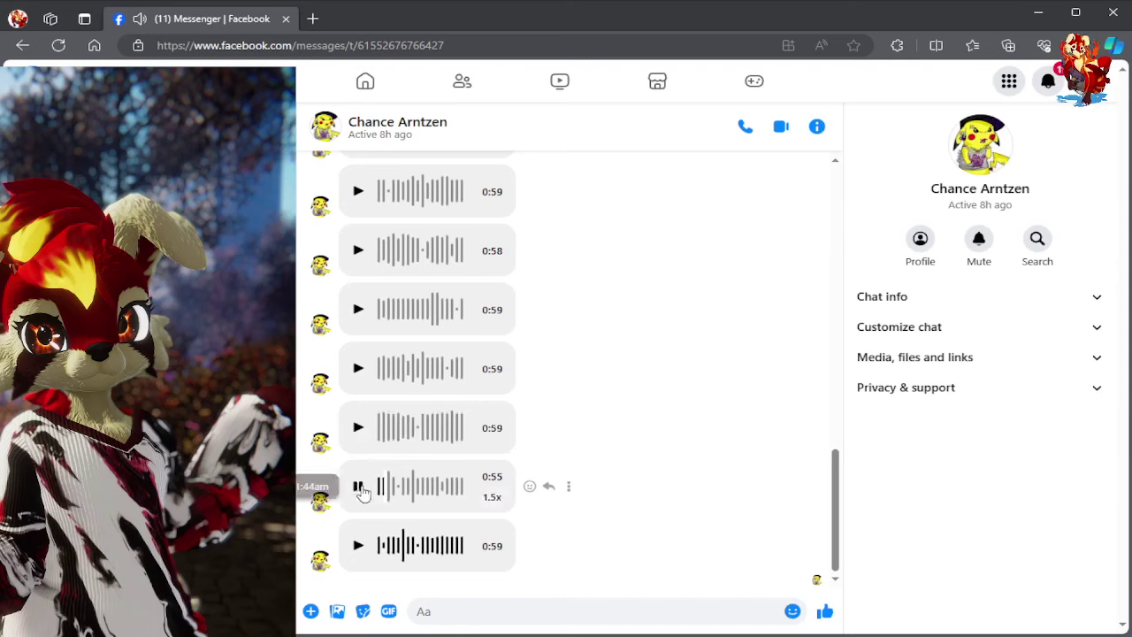